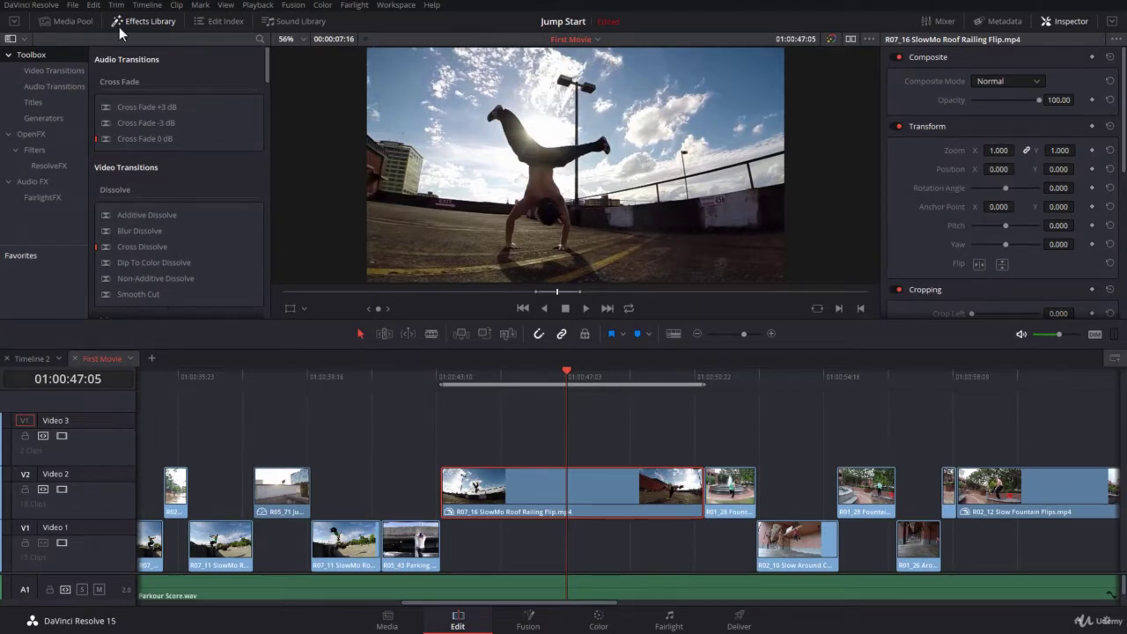
List the OpenFX ResolveFX filters in the Effects Library and browse them, noting Lens Blur
click(42, 133)
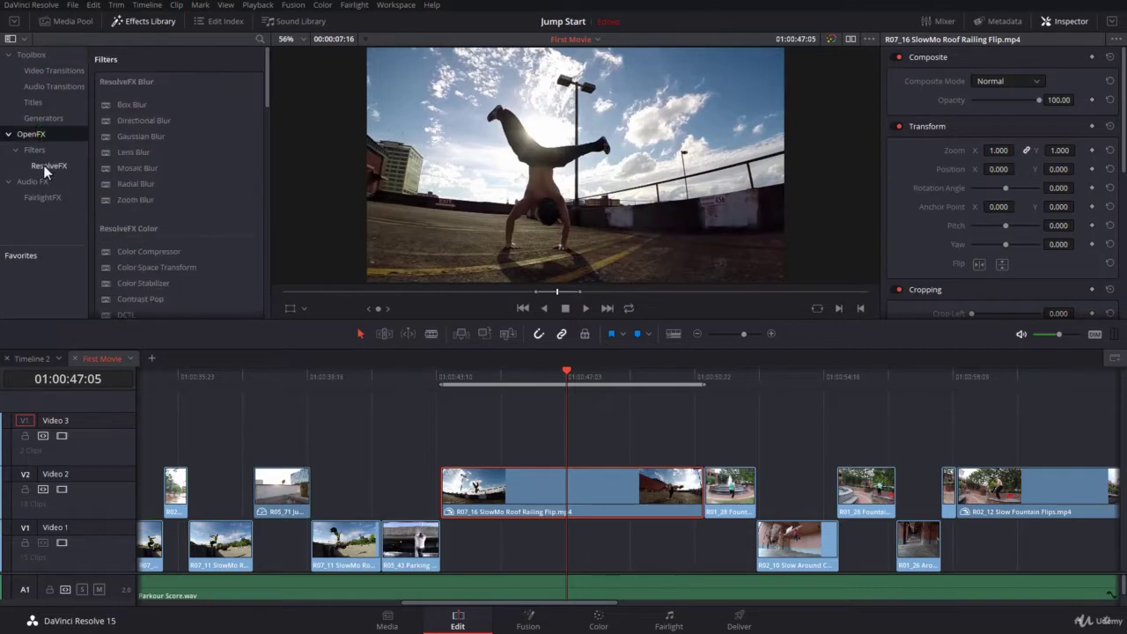
click(46, 166)
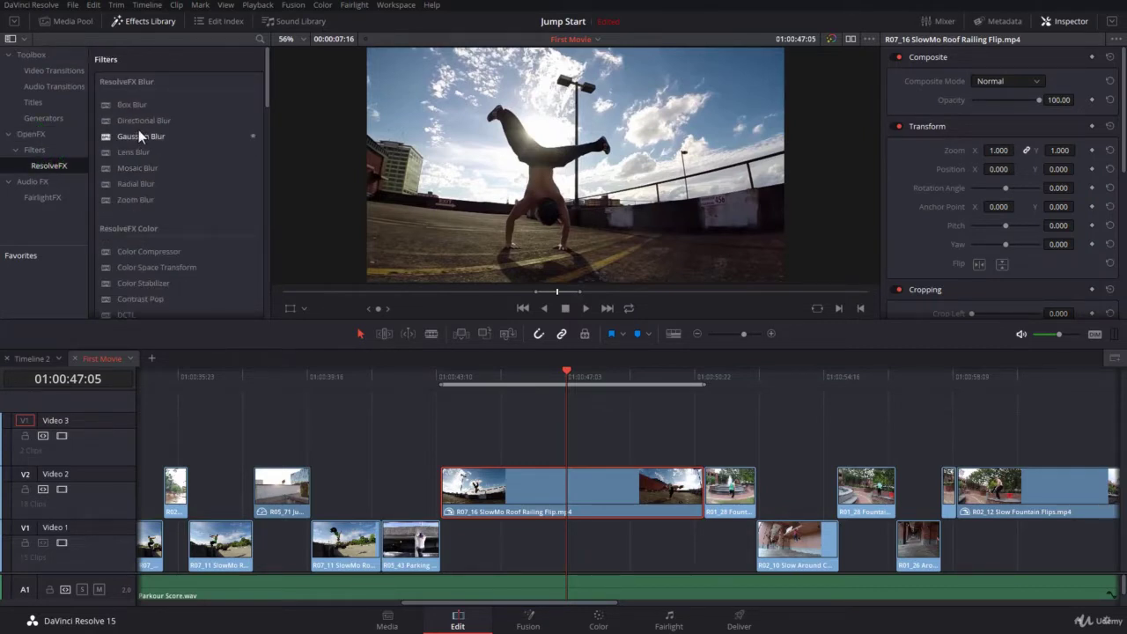
scroll(157, 112, down, 5)
scroll(158, 119, down, 10)
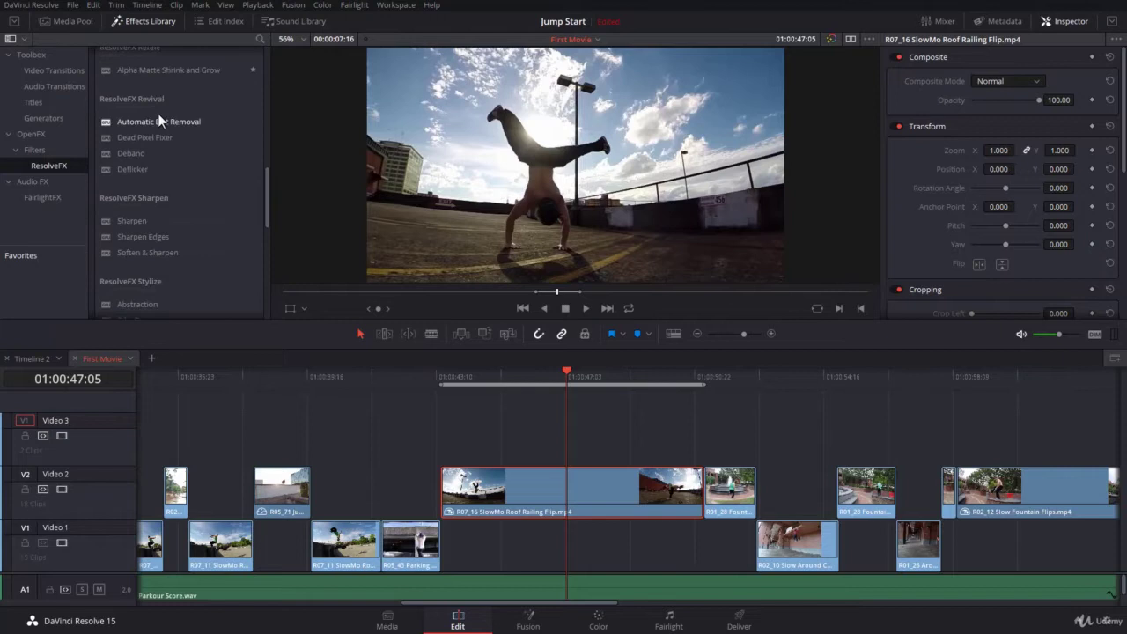
scroll(159, 119, up, 15)
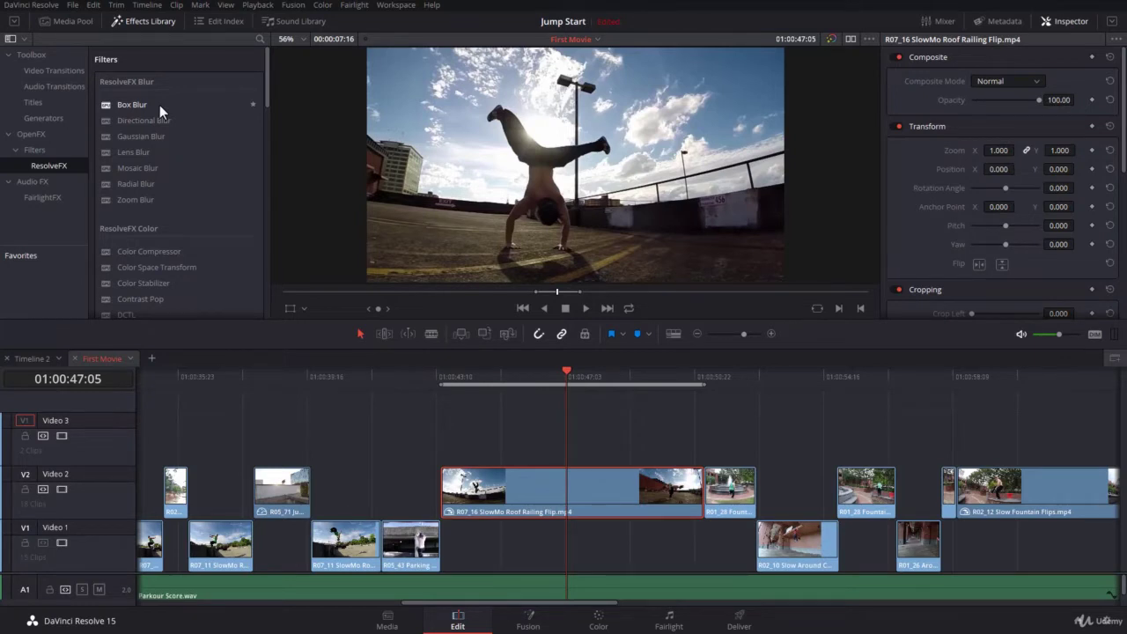
click(147, 149)
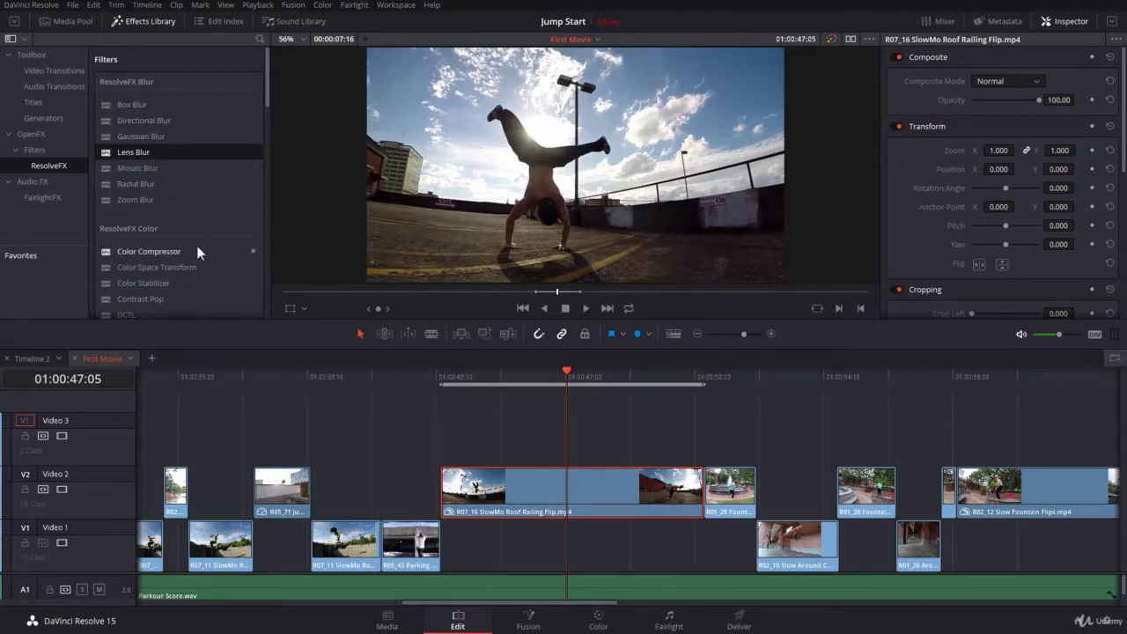
click(37, 133)
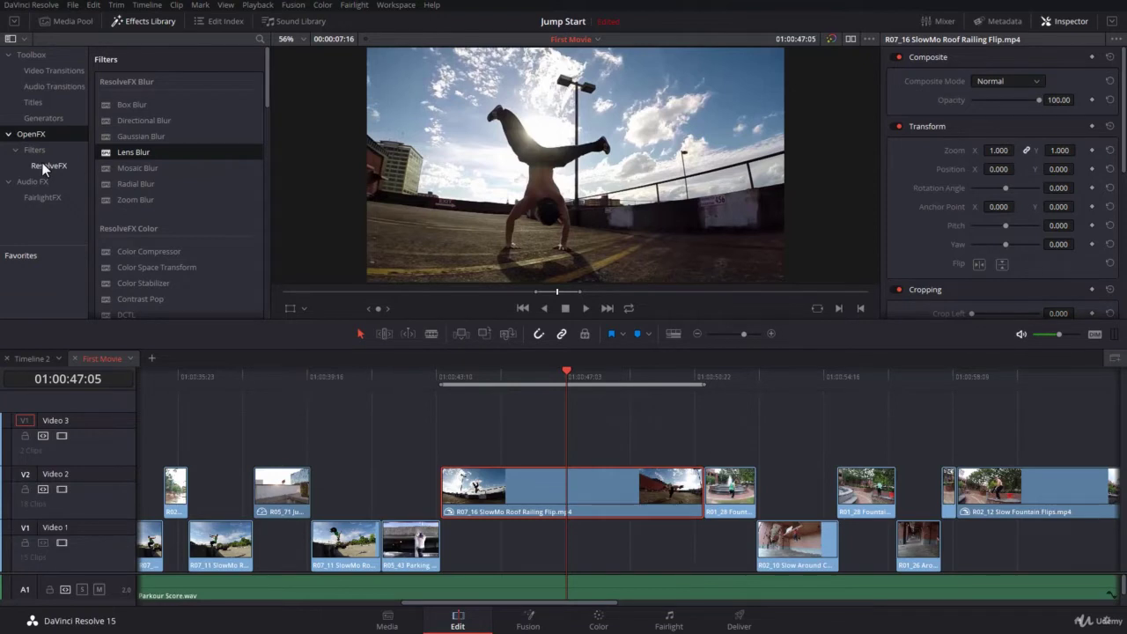
Drag the ResolveFX Warp Dent filter onto the R07_16 clip on track V2
click(41, 162)
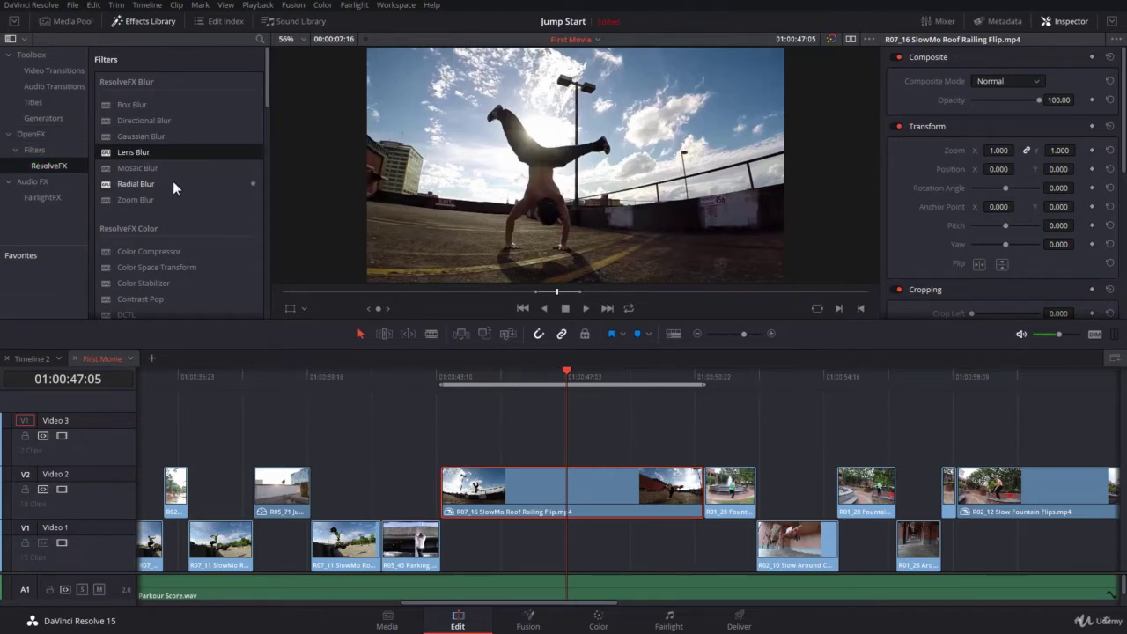
scroll(173, 182, down, 10)
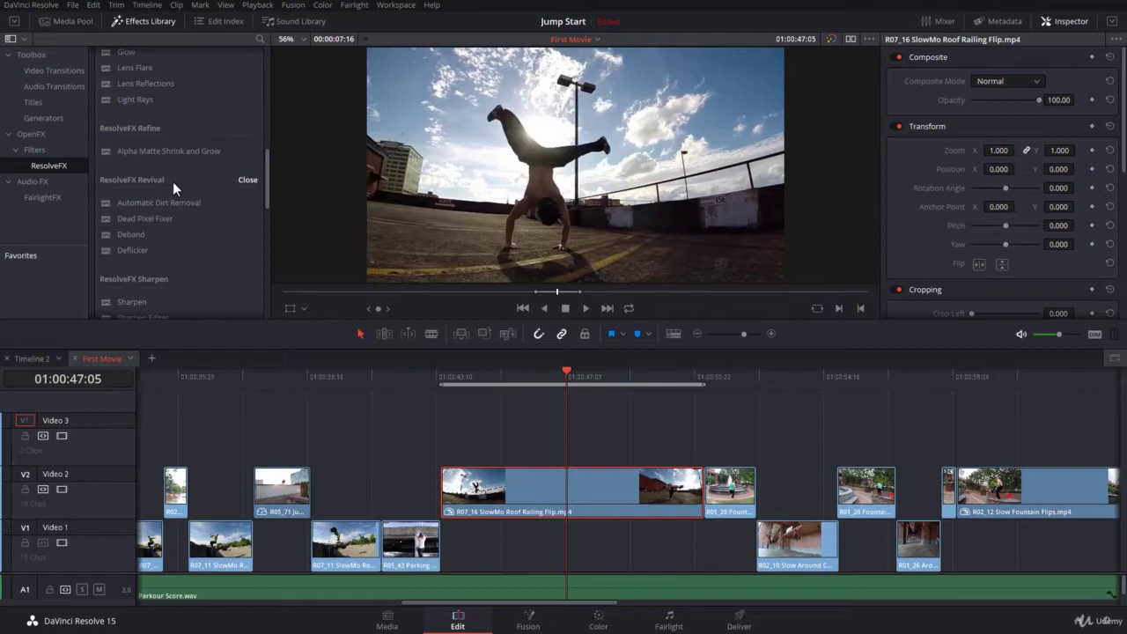
scroll(173, 181, down, 5)
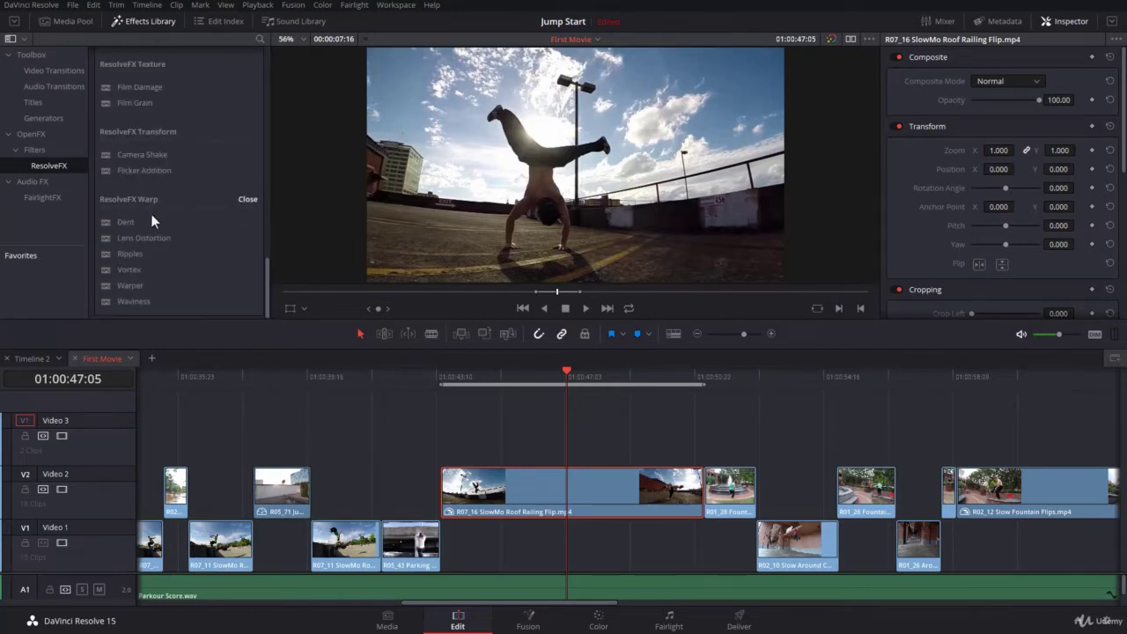
click(143, 227)
drag(134, 226, 504, 483)
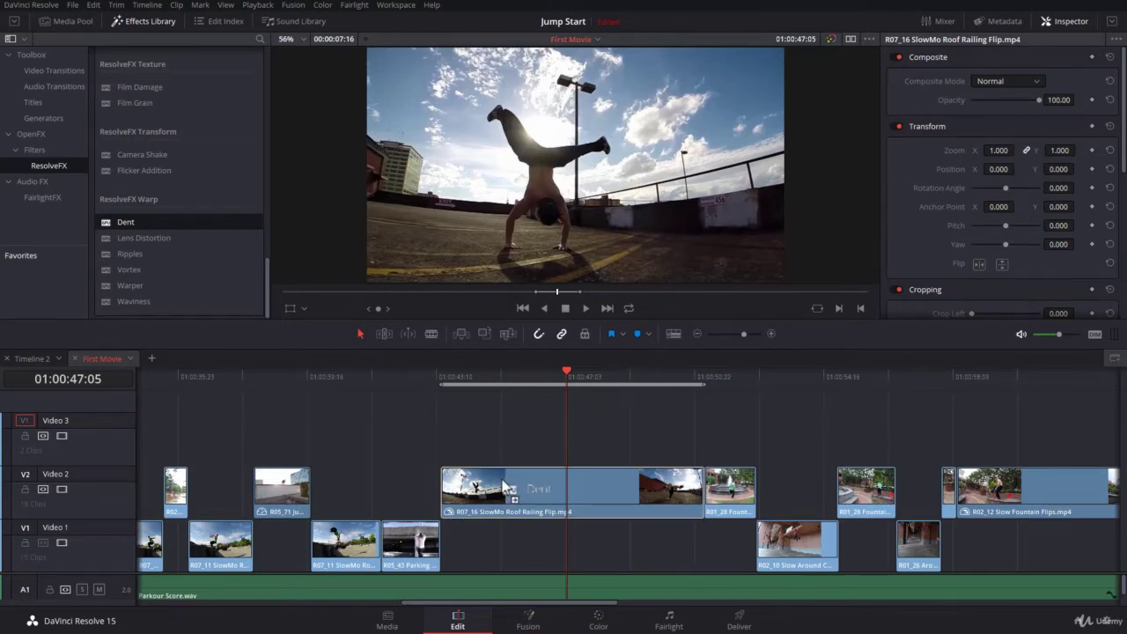
drag(504, 486, 505, 488)
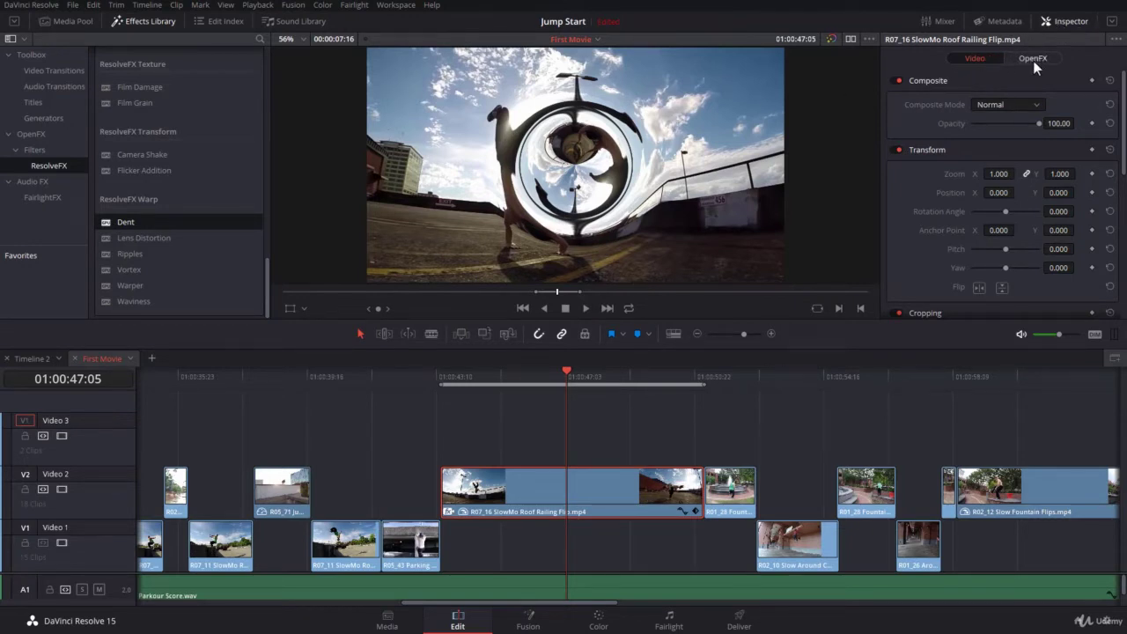
Show the Dent settings in the Inspector's OpenFX tab, toggling the effect off and back on
click(1033, 61)
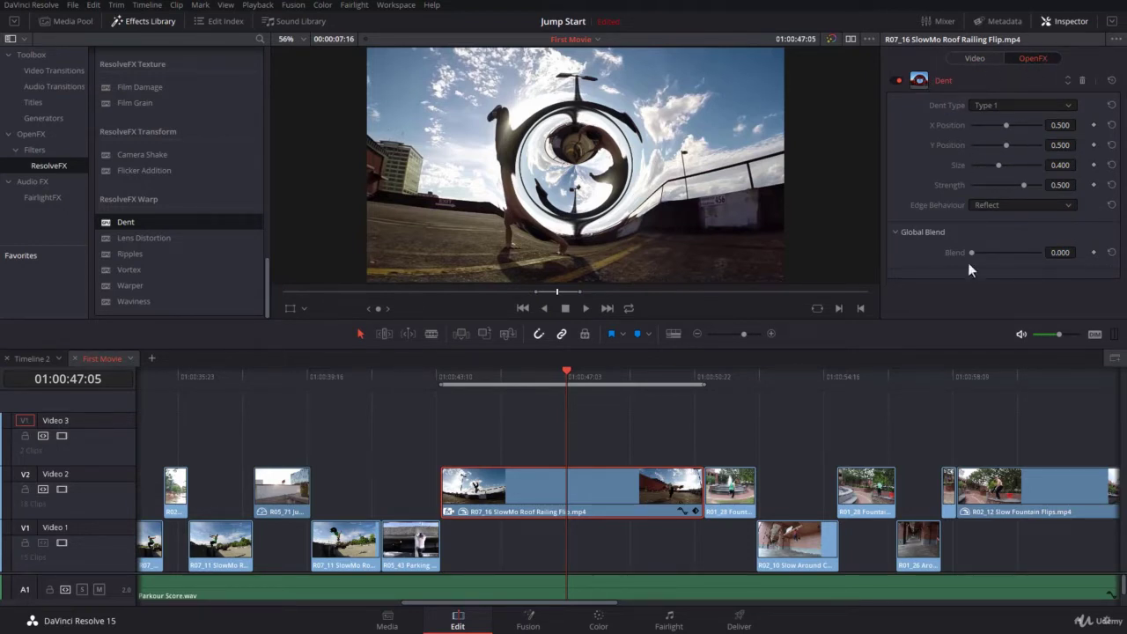
click(895, 80)
click(898, 80)
Switch the Dent to Type 3 and shift the dent left in the frame
click(992, 104)
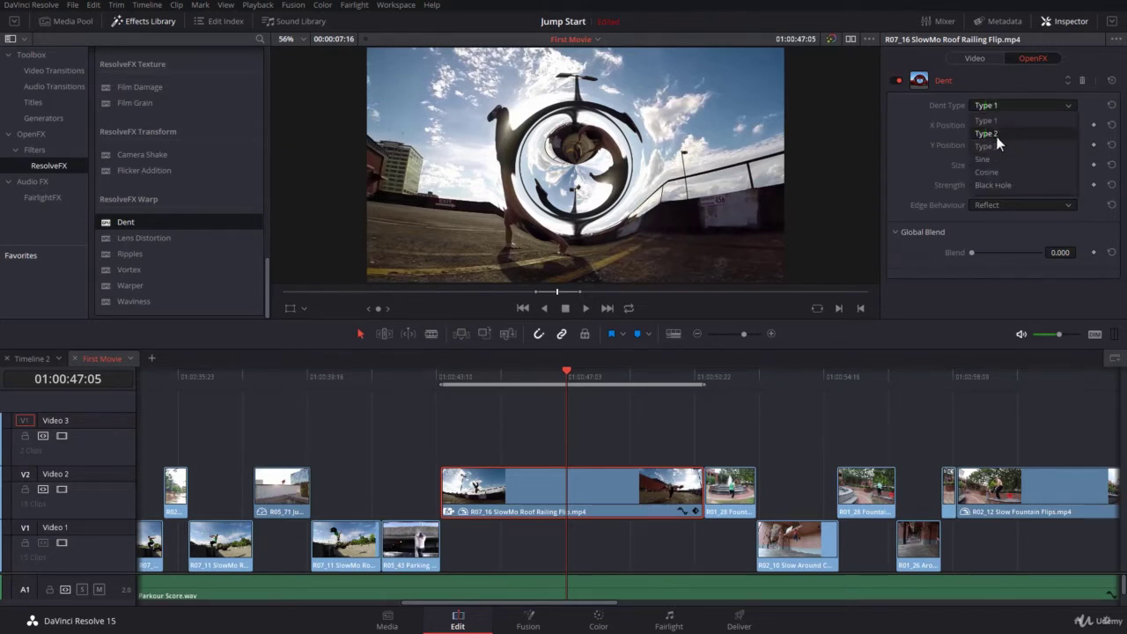
click(997, 141)
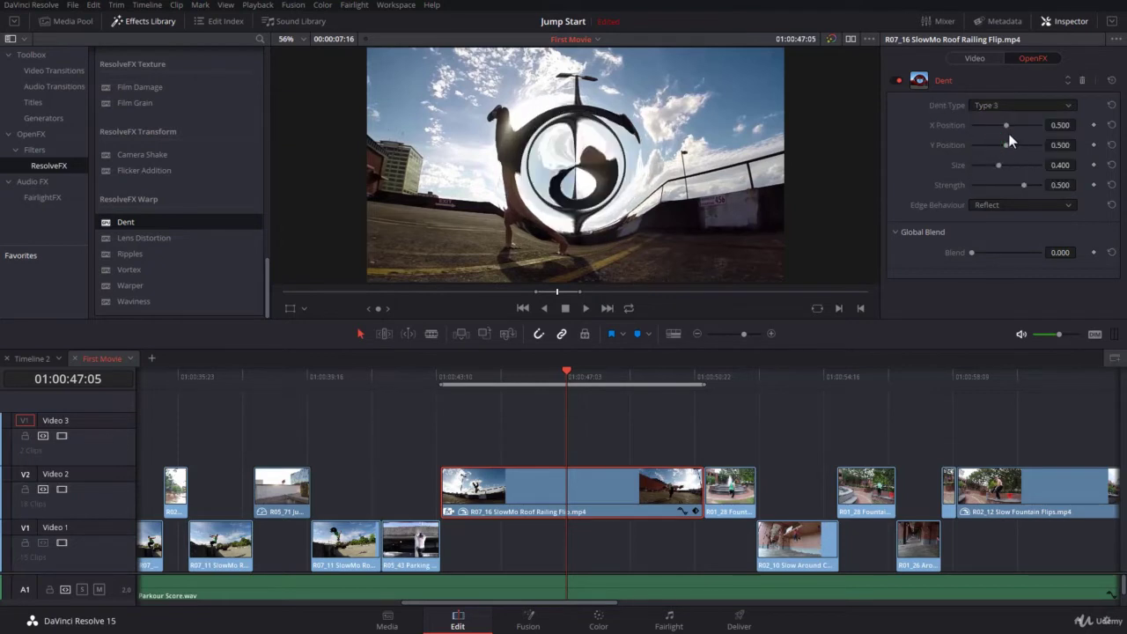
drag(1006, 125, 1023, 194)
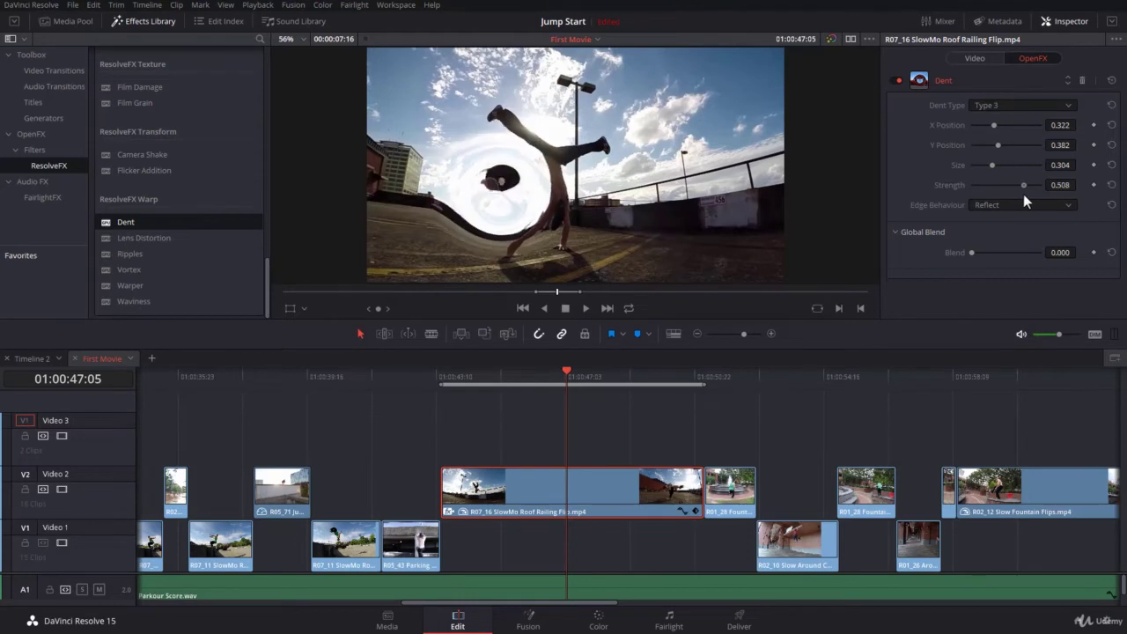
Try Black edge behaviour for the Dent, then return it to Reflect
click(1015, 206)
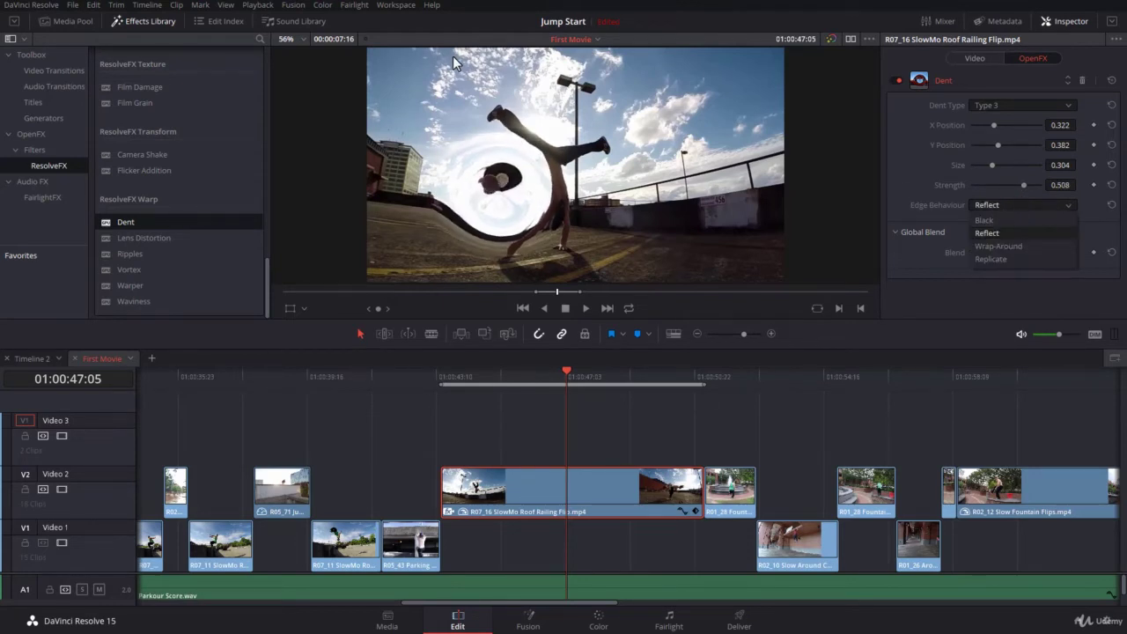
click(999, 219)
click(996, 204)
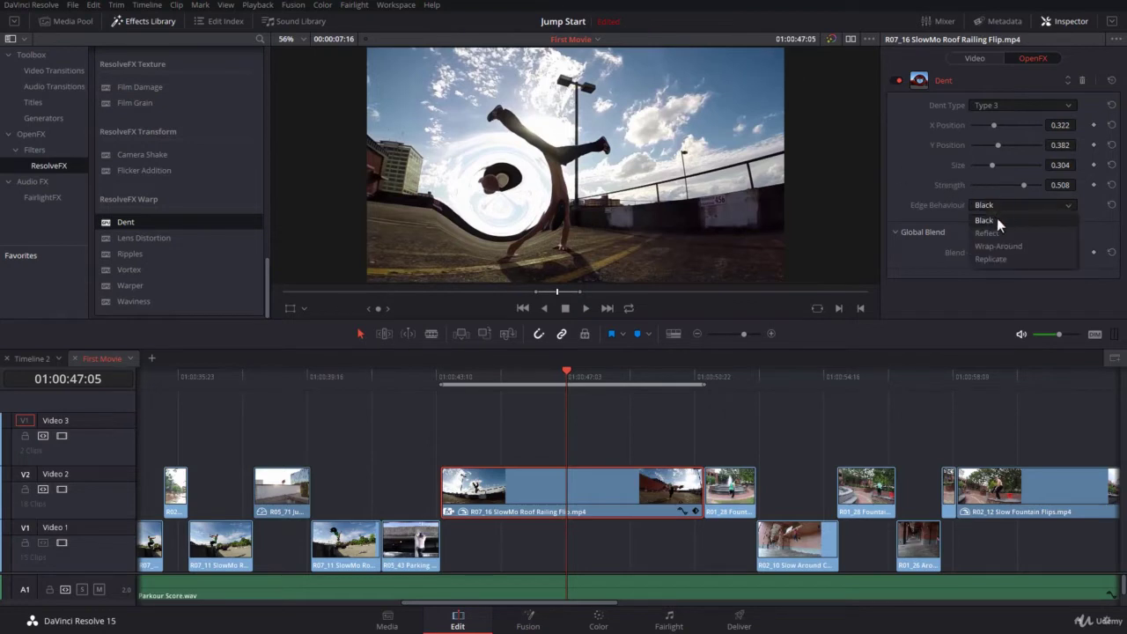
click(997, 225)
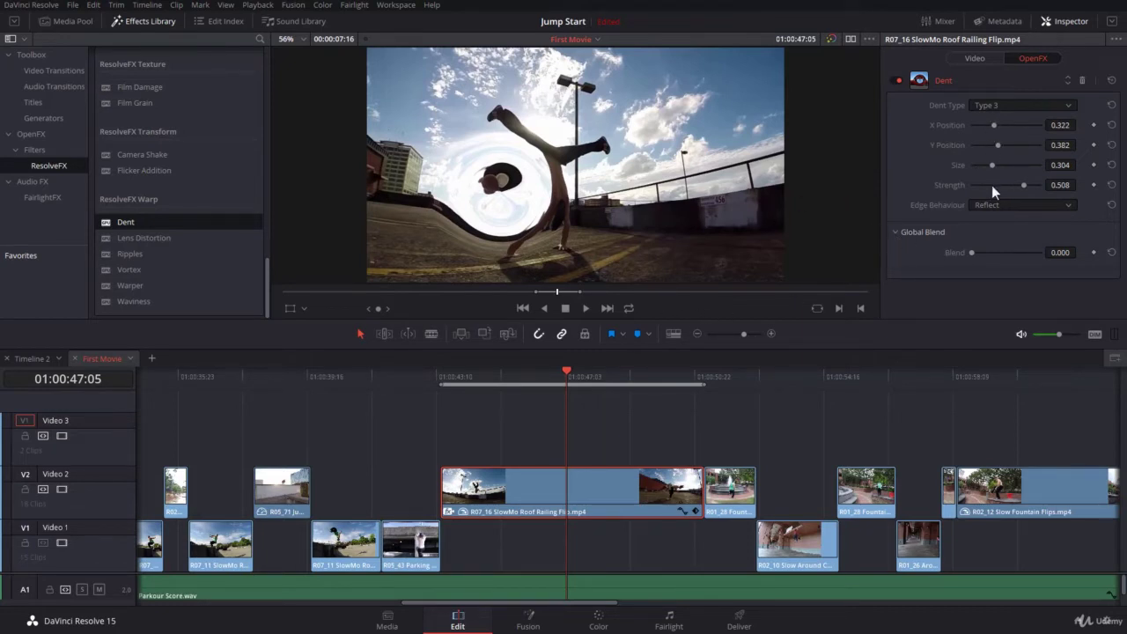
Using the OpenFX Overlay, centre the dent at X 0.487, Y 0.491 and enlarge it to 0.987
click(302, 308)
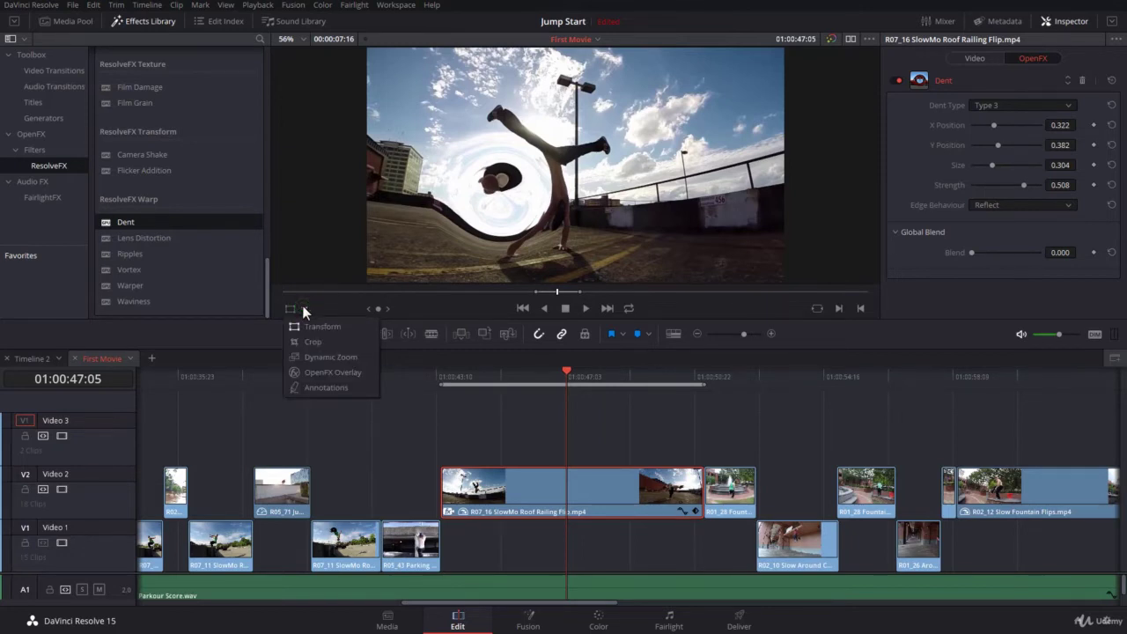
click(314, 372)
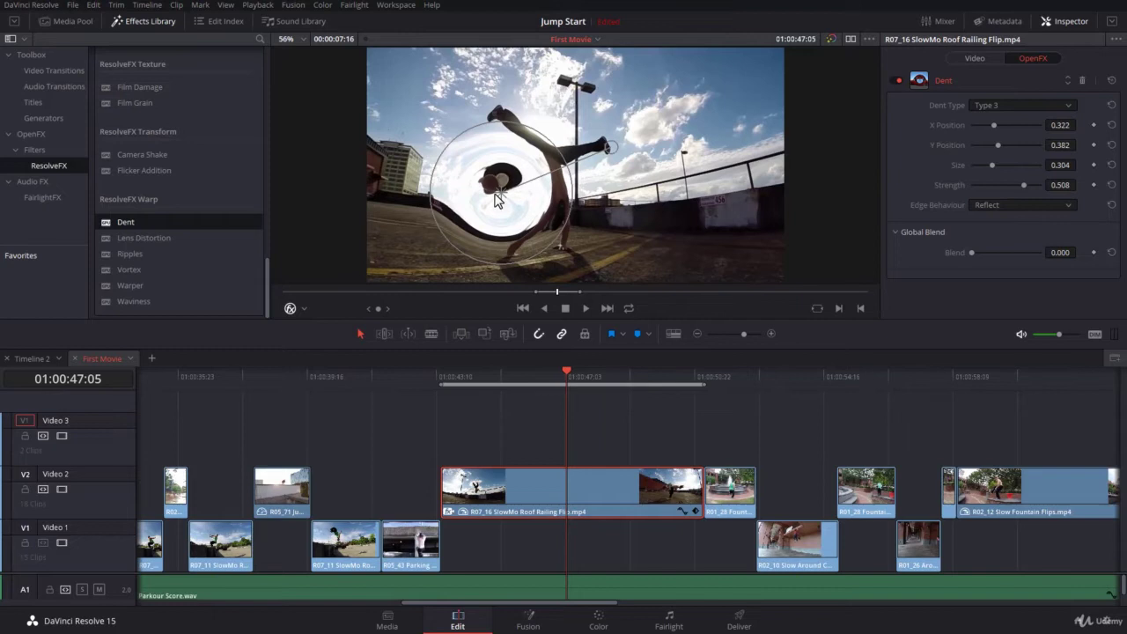
drag(504, 196, 571, 168)
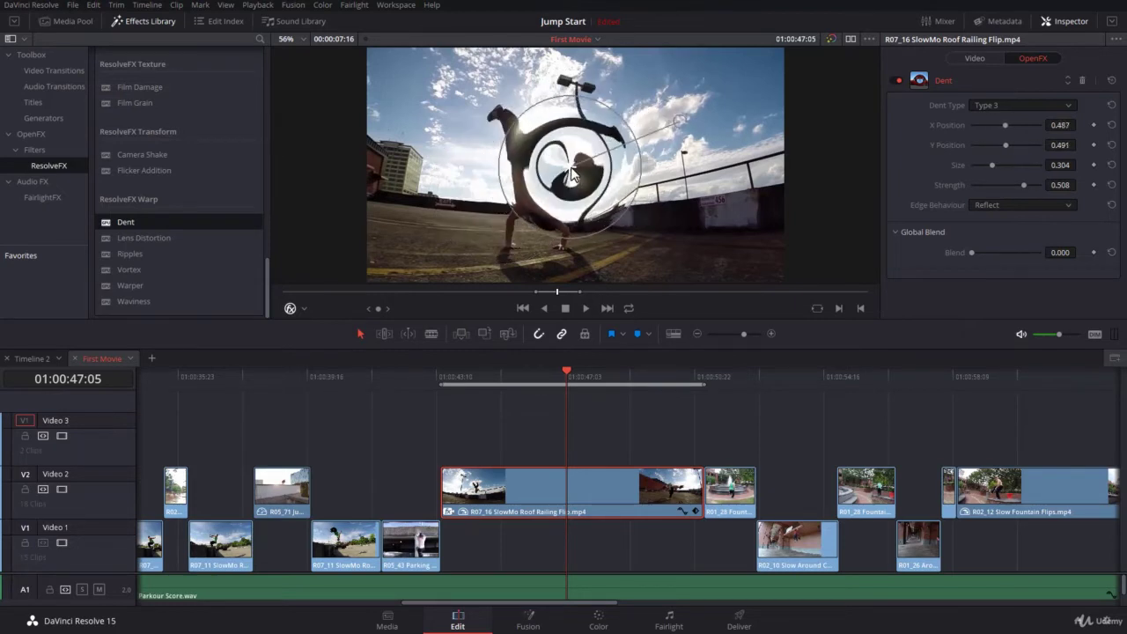
drag(683, 129, 809, 201)
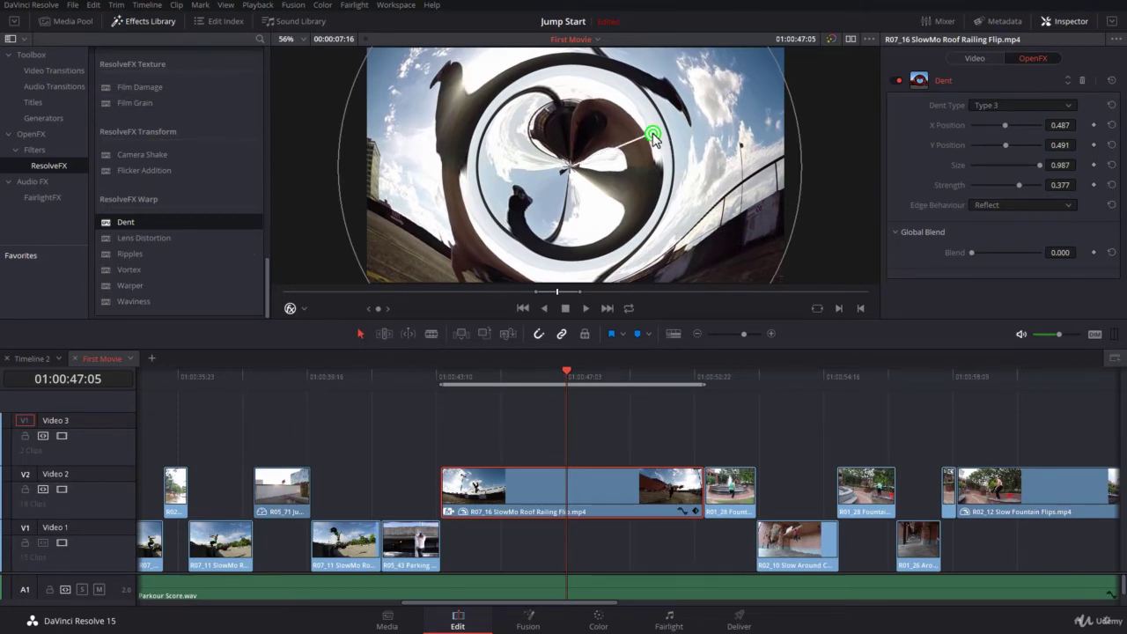
Lower the Dent strength to 0.017 and raise its Global Blend to 0.771
drag(653, 139, 584, 172)
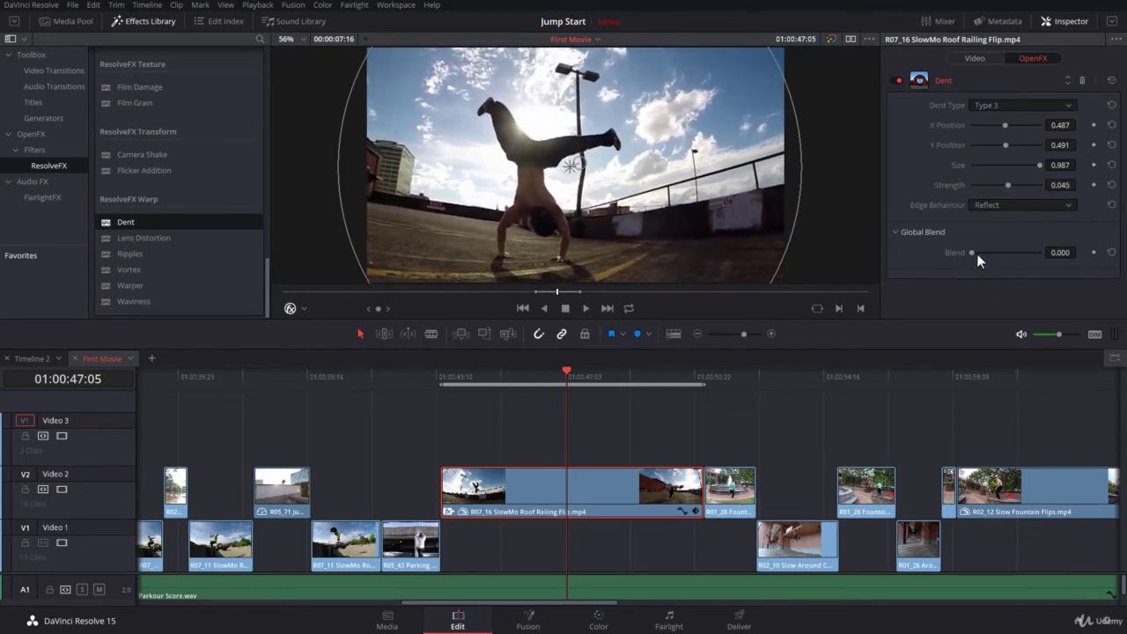
drag(960, 264, 1006, 263)
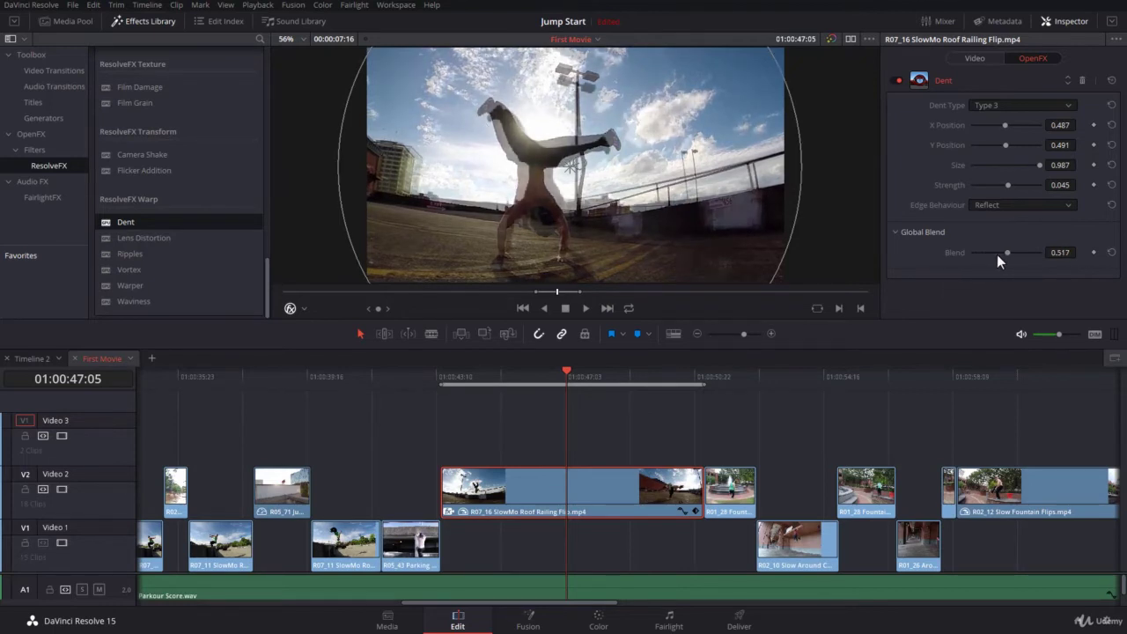
drag(1010, 252, 1025, 254)
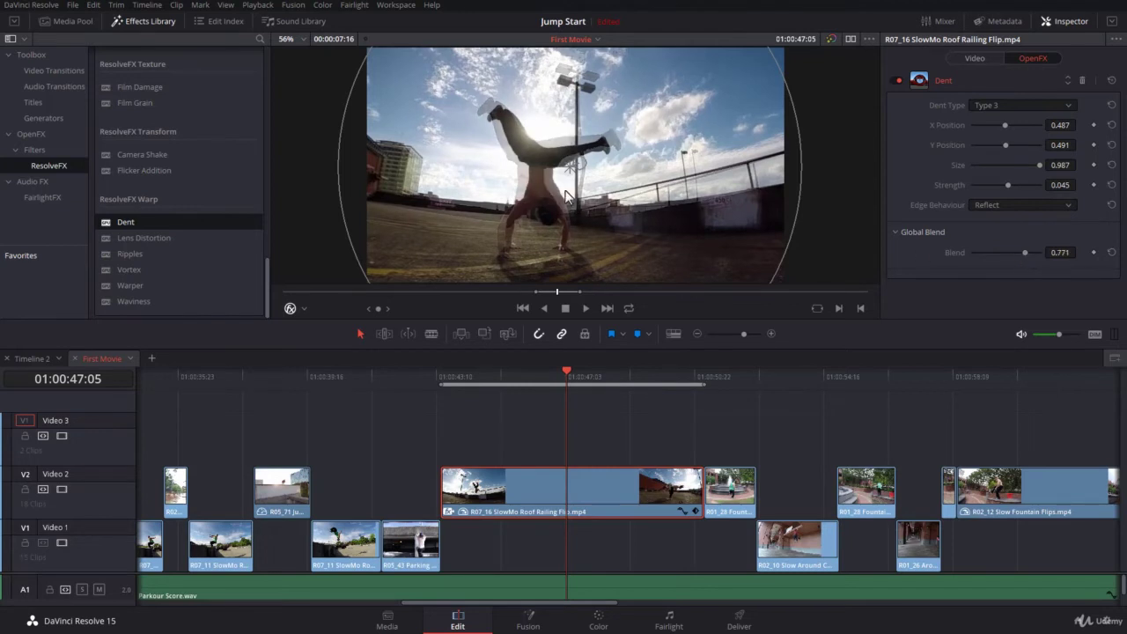
drag(585, 162, 576, 169)
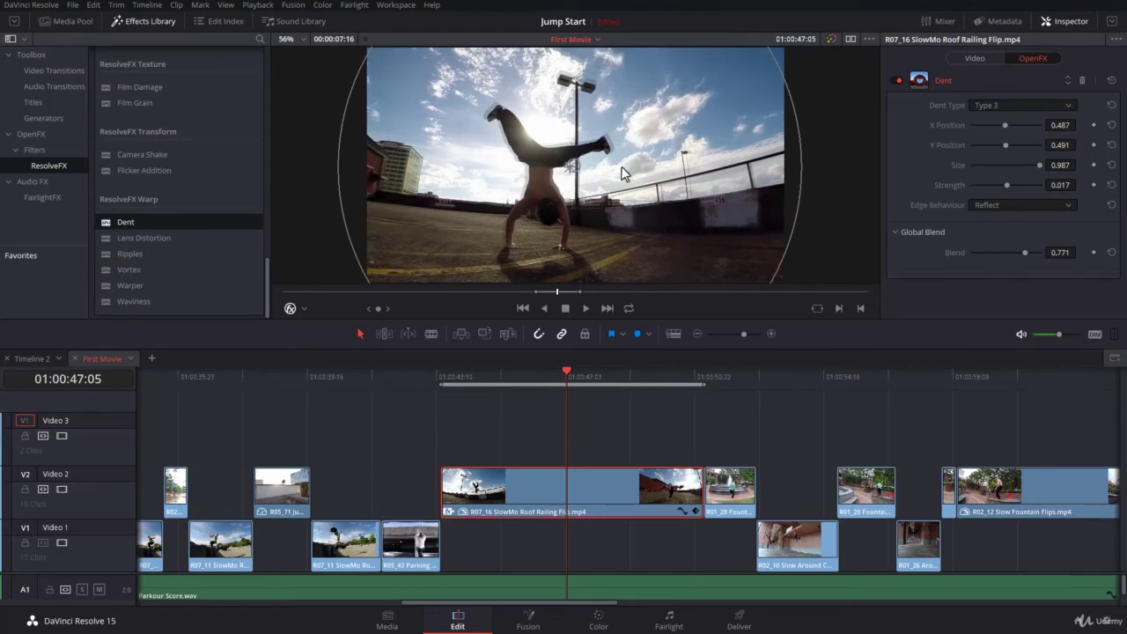
Scrub back to an earlier frame and play the clip to review the subtle warp
drag(522, 374, 446, 398)
key(space)
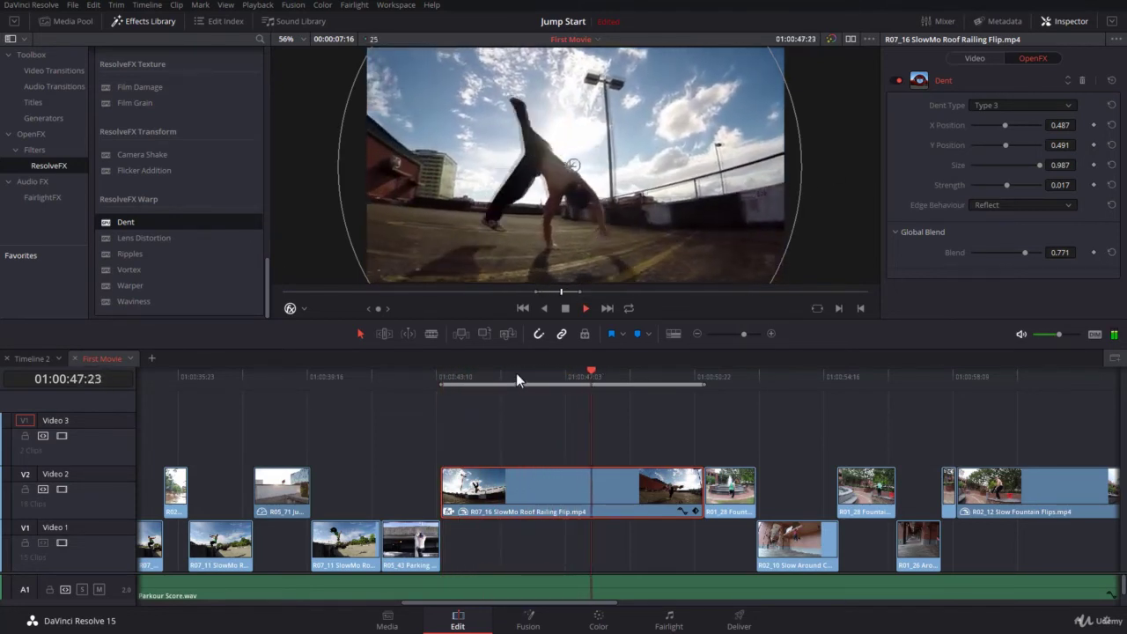
drag(516, 373, 505, 383)
key(space)
key(space)
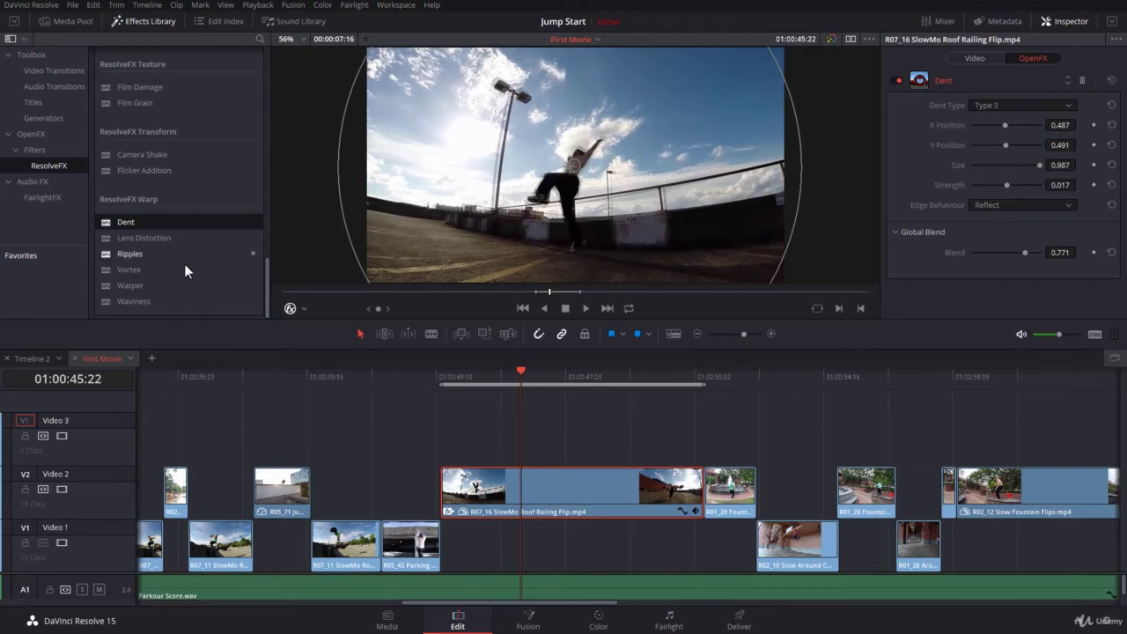
Add the Vortex warp to the roof railing flip clip and show its settings below the collapsed Dent
click(158, 253)
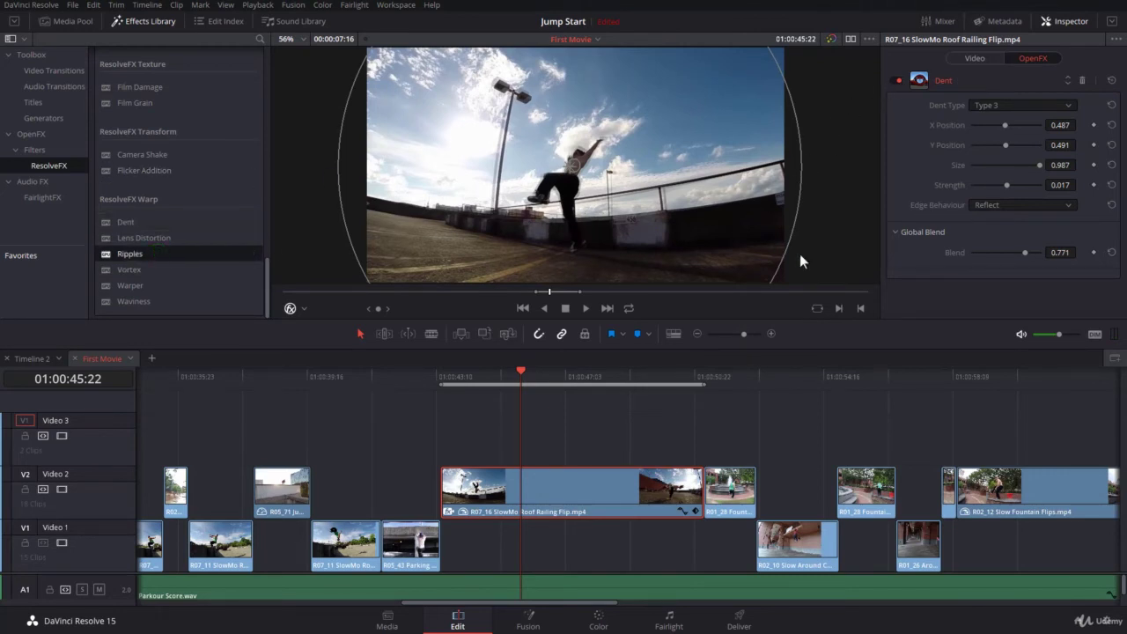
drag(144, 270, 559, 509)
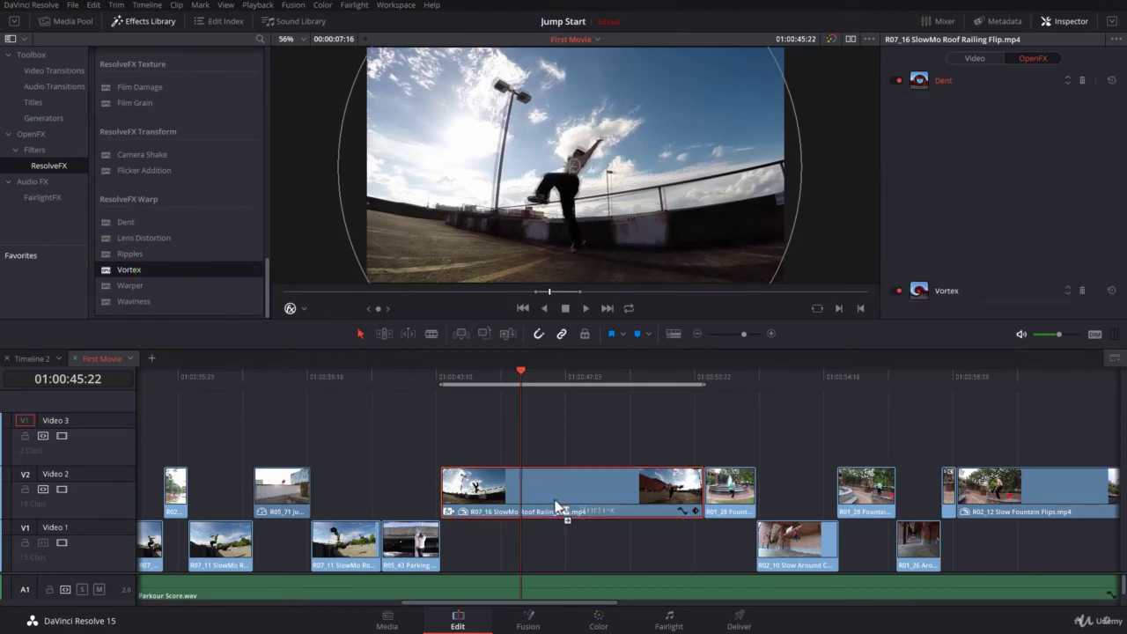
click(943, 79)
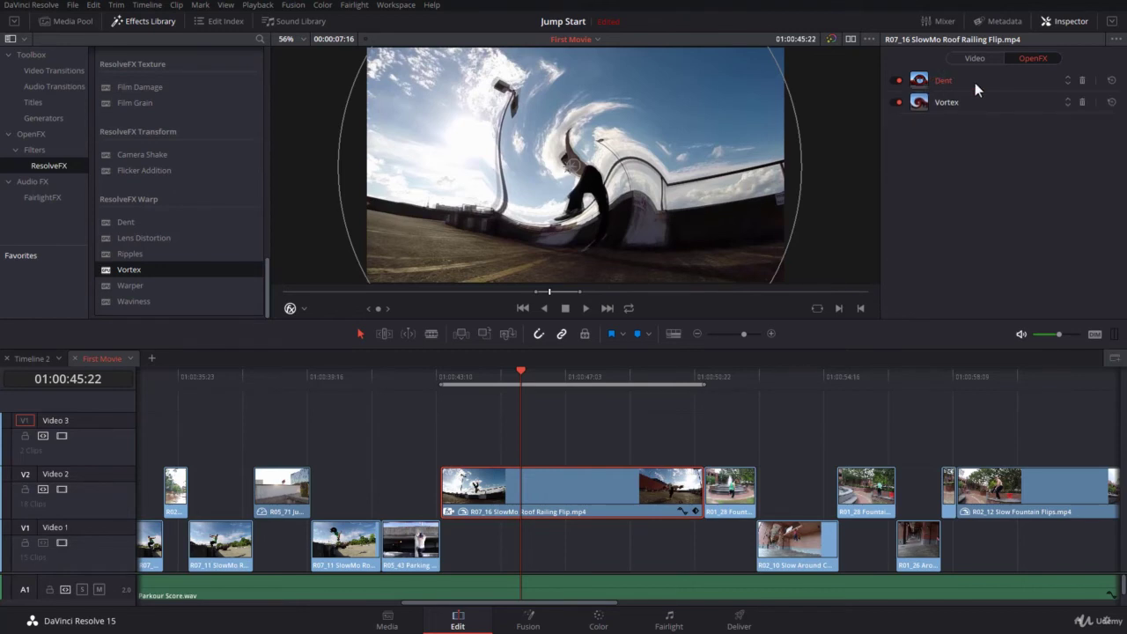
click(952, 106)
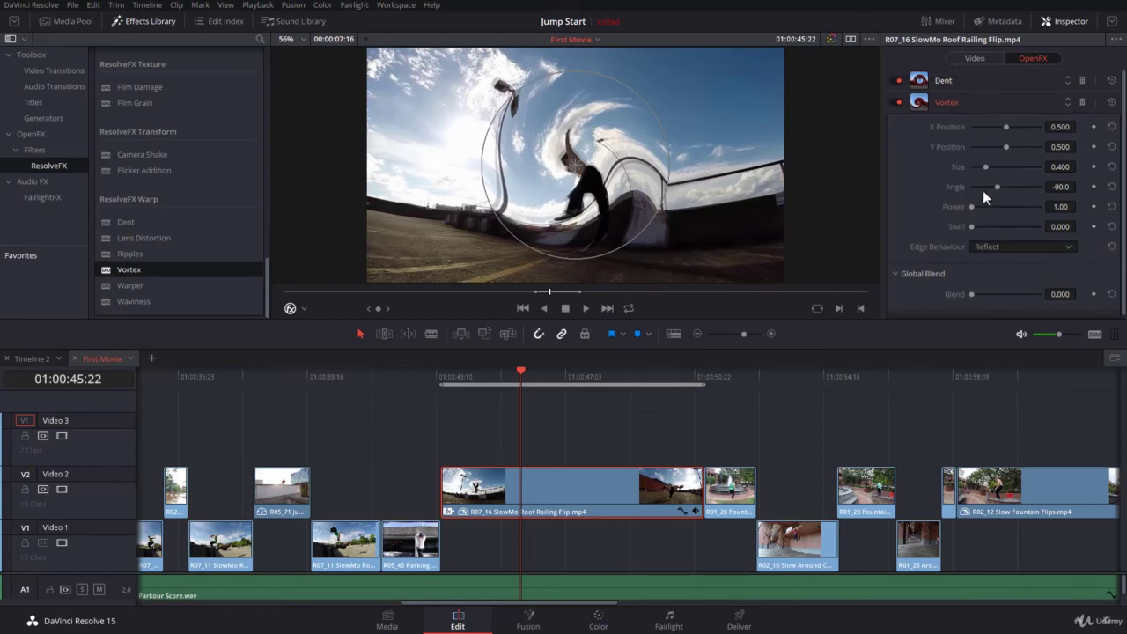
Move the Vortex above the Dent in the effect stack, then delete the Vortex
click(960, 106)
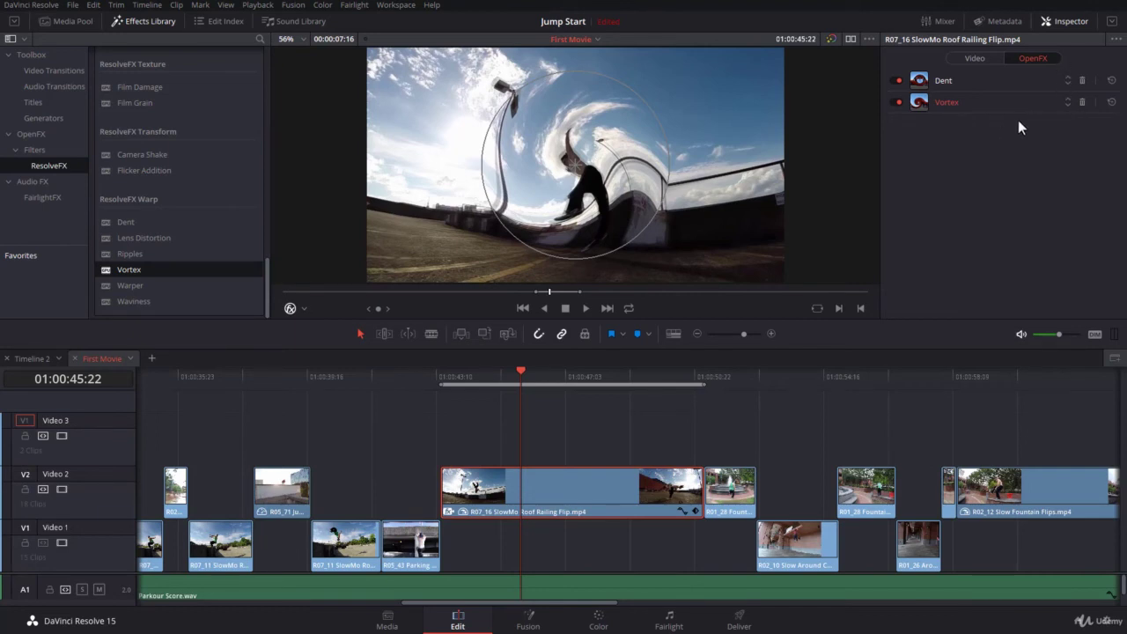
click(1068, 99)
click(964, 81)
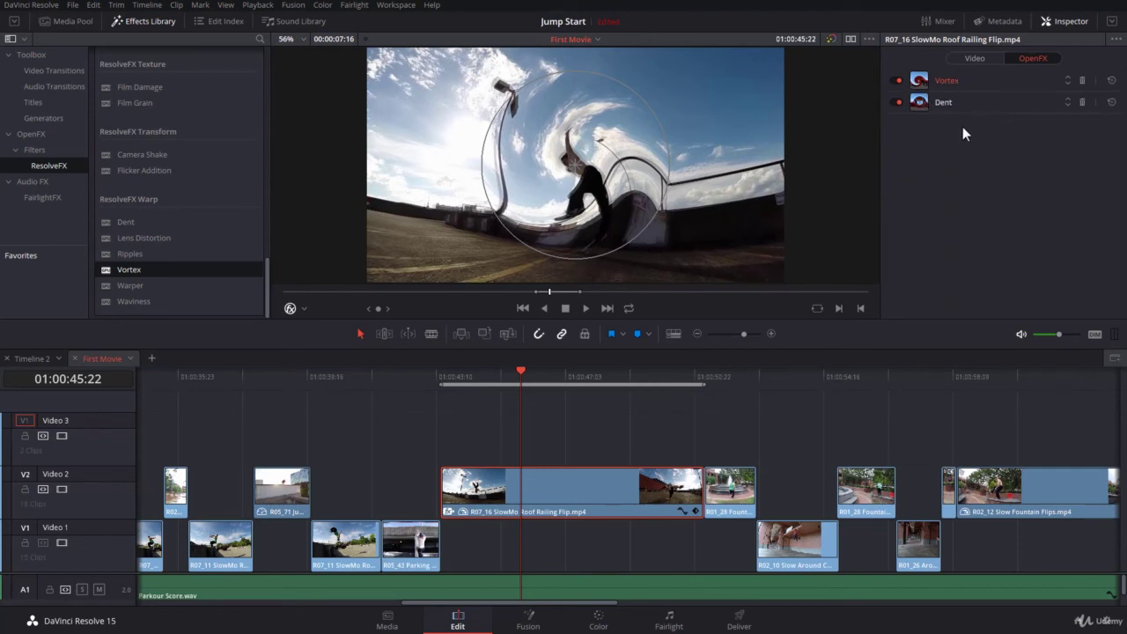
click(1082, 80)
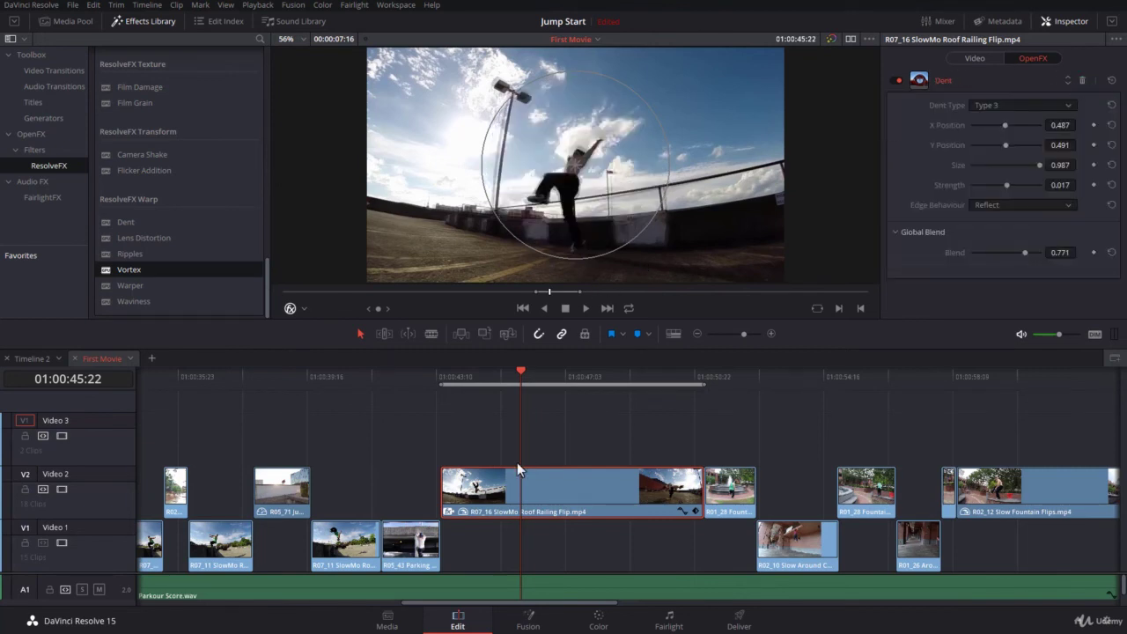